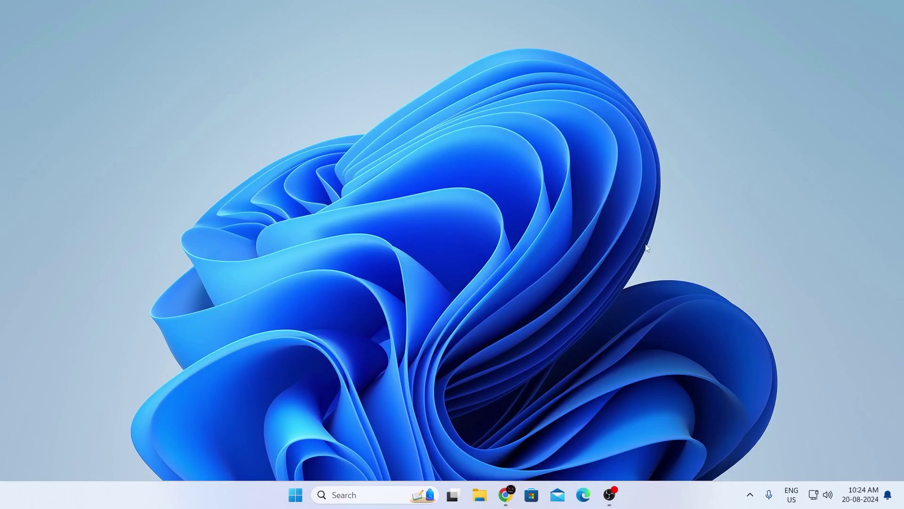
Search for 'windows feature' and open 'Turn Windows features on or off'
left_click(366, 494)
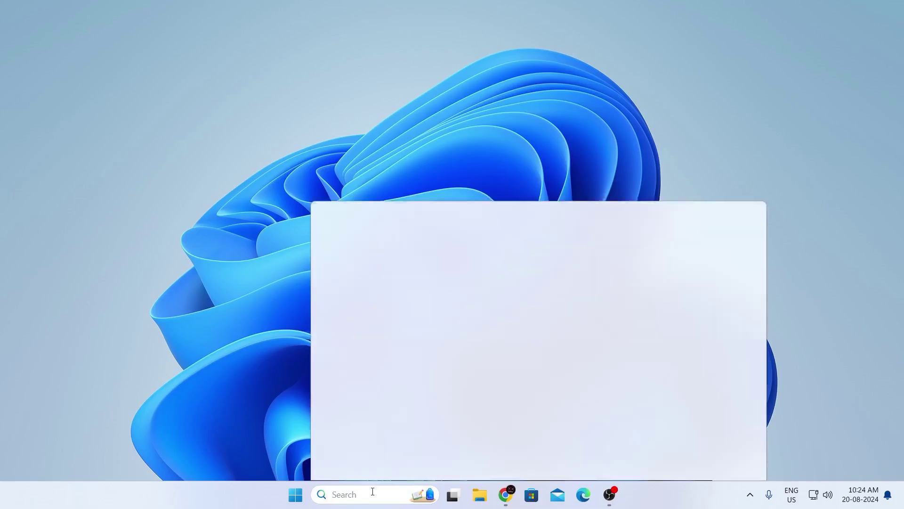
type("w")
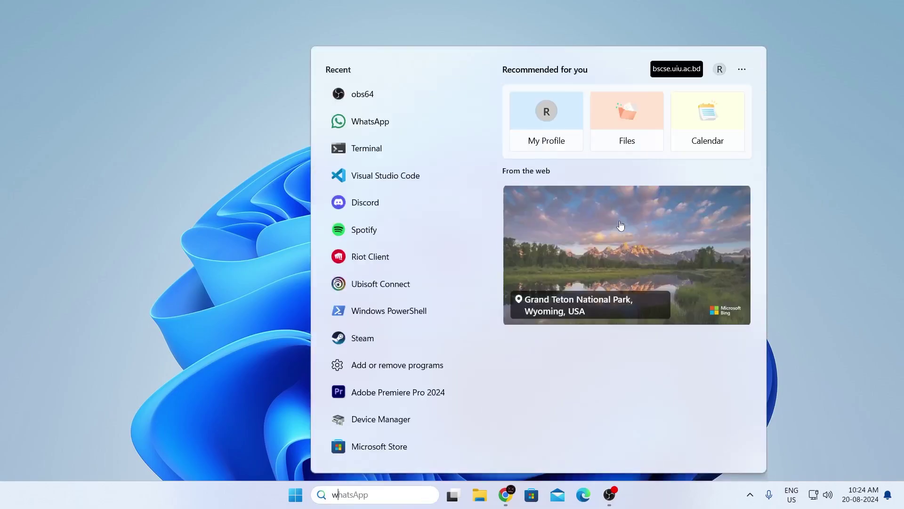
type("indows feature")
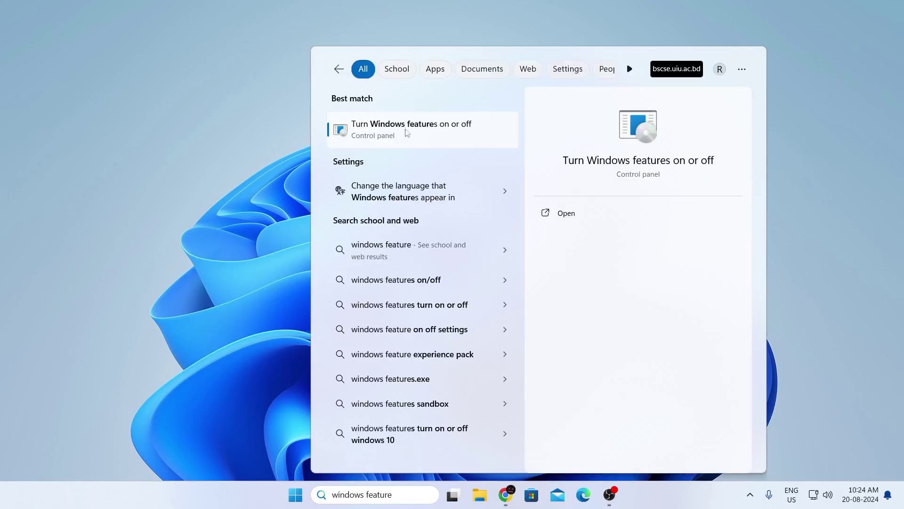
left_click(584, 219)
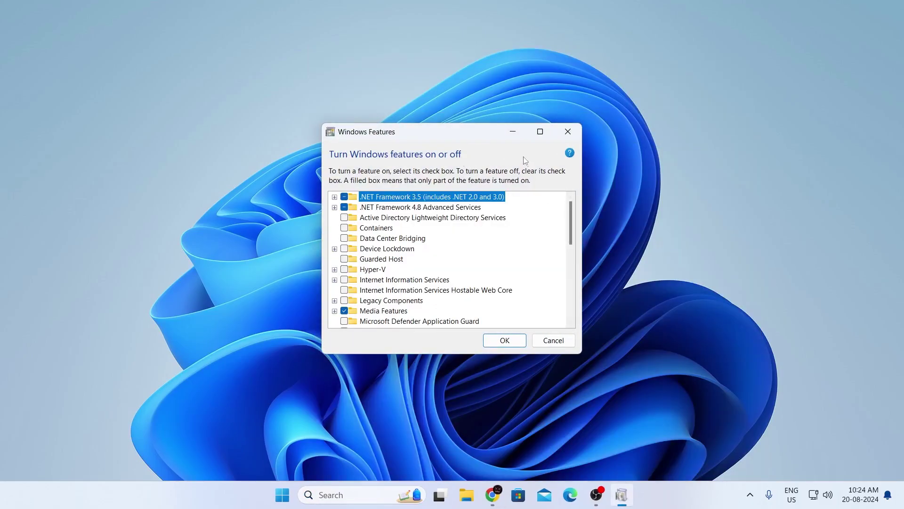
Maximize the Windows Features window and uncheck Windows PowerShell 2.0
left_click(540, 132)
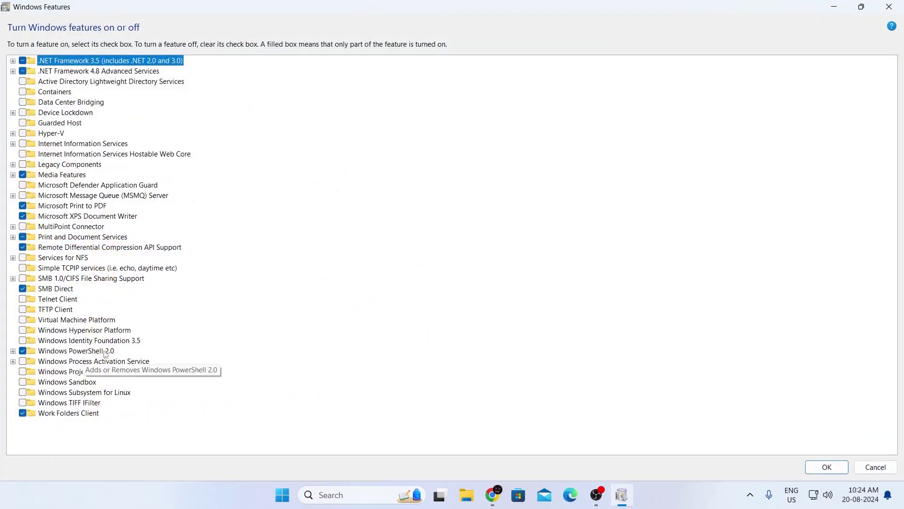
left_click(23, 351)
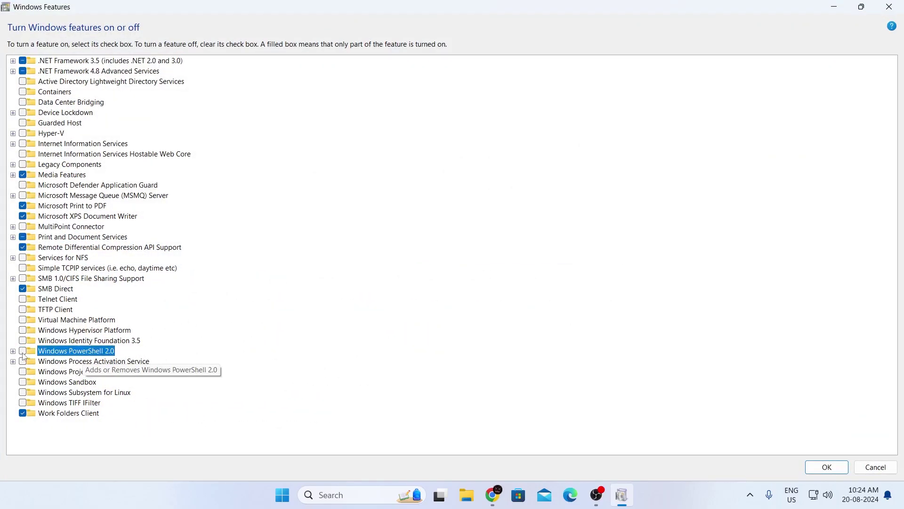
Apply the PowerShell 2.0 removal with OK, then close the 'requested changes' completion notice
left_click(827, 470)
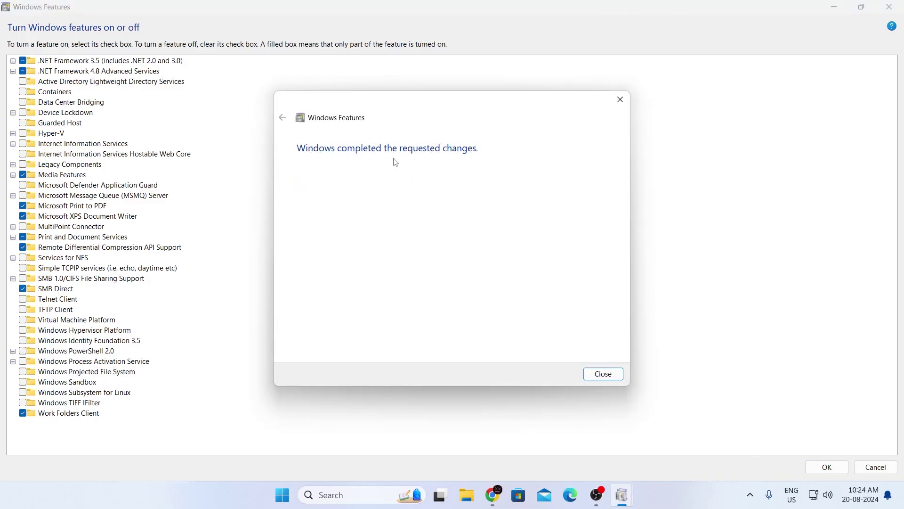
left_click(603, 374)
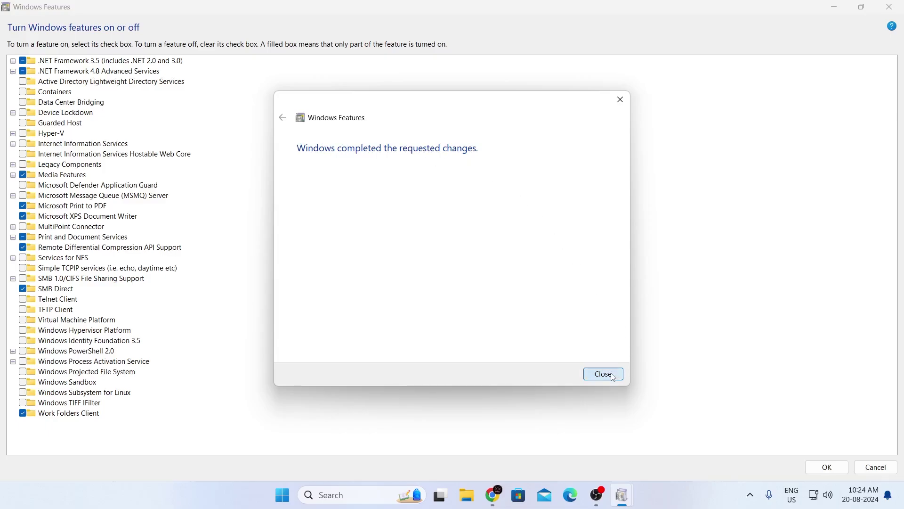